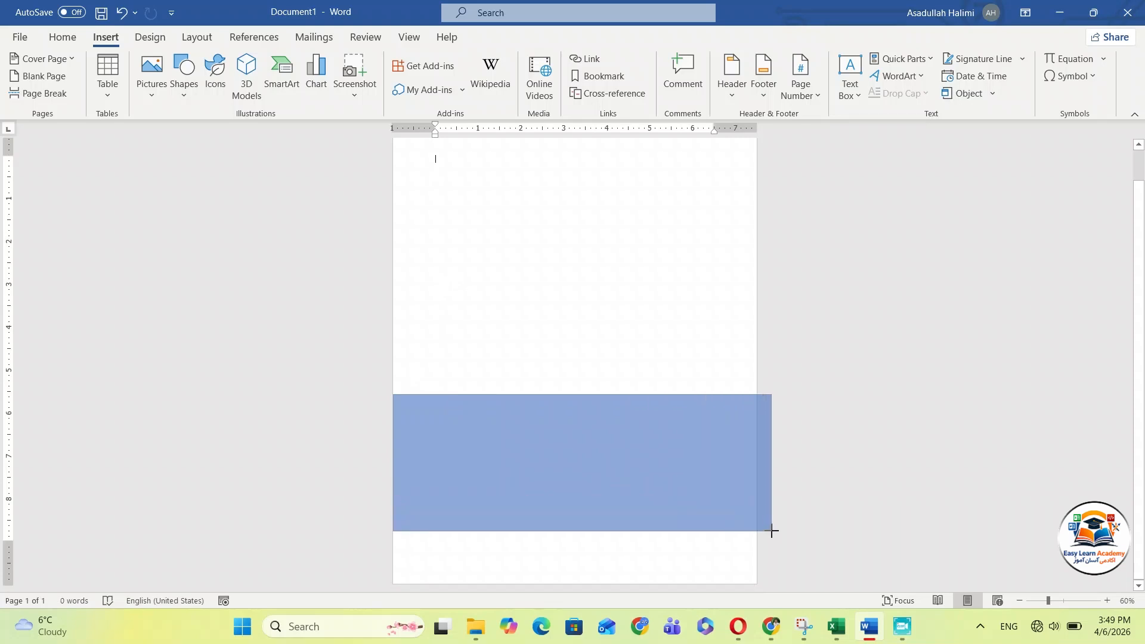
Align the rectangle with the page's left edge so it spans the page width and fill it light blue.
mouse_move(705, 500)
left_mouse_down()
mouse_move(680, 503)
mouse_move(696, 504)
left_mouse_up()
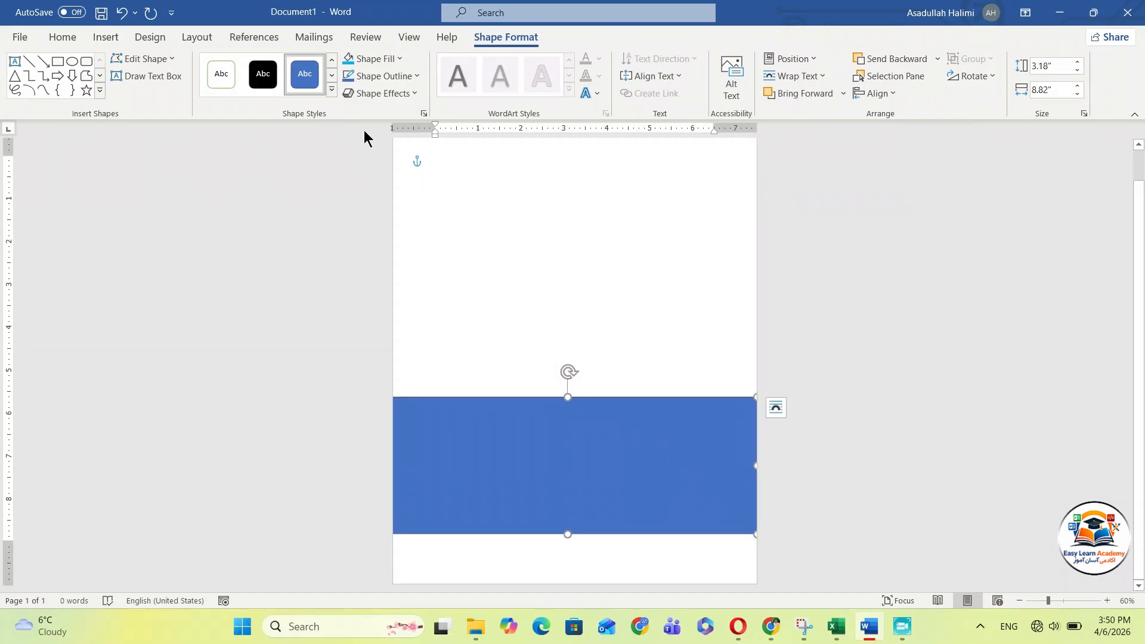
left_click(349, 61)
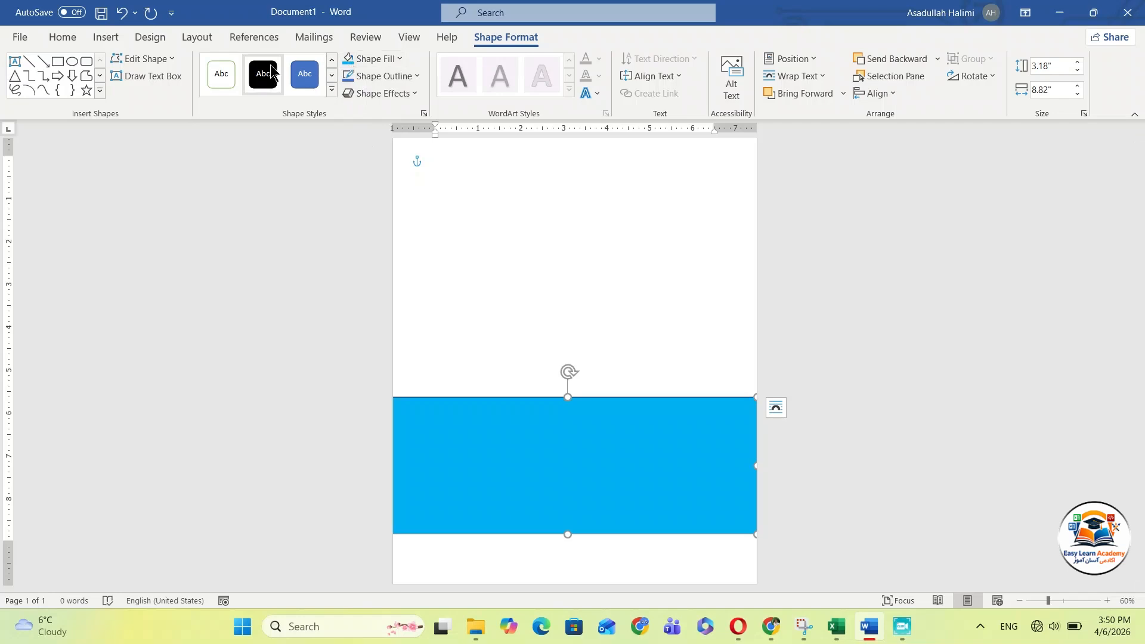
Edit the rectangle's points, pulling the top-left corner's curve handle upward to bend the top edge into a crest.
left_click(142, 58)
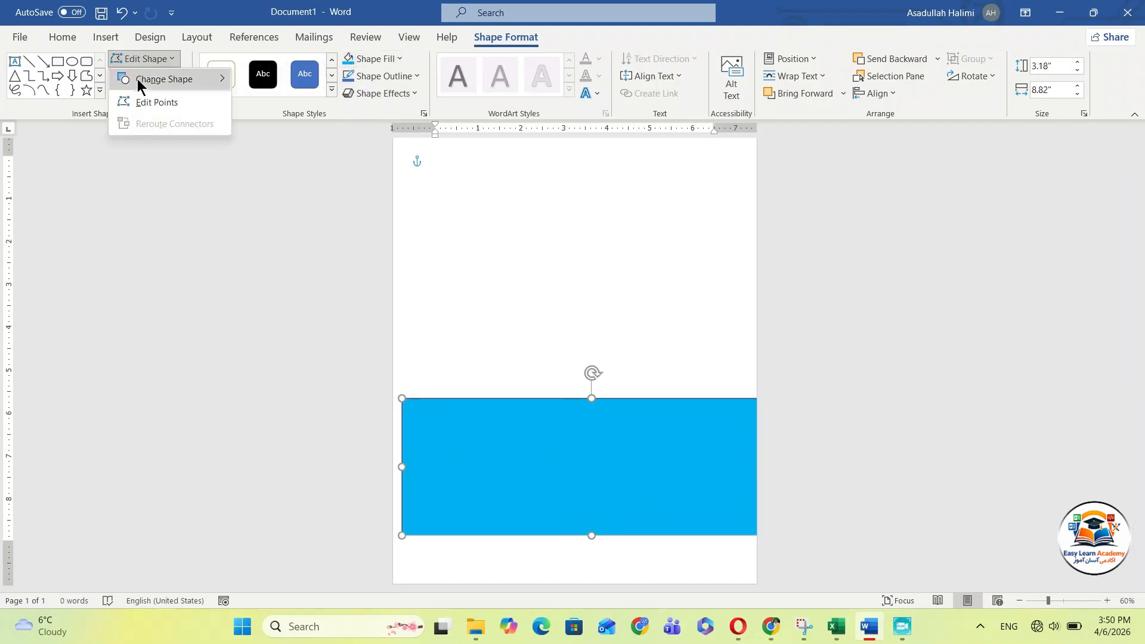
left_click(141, 102)
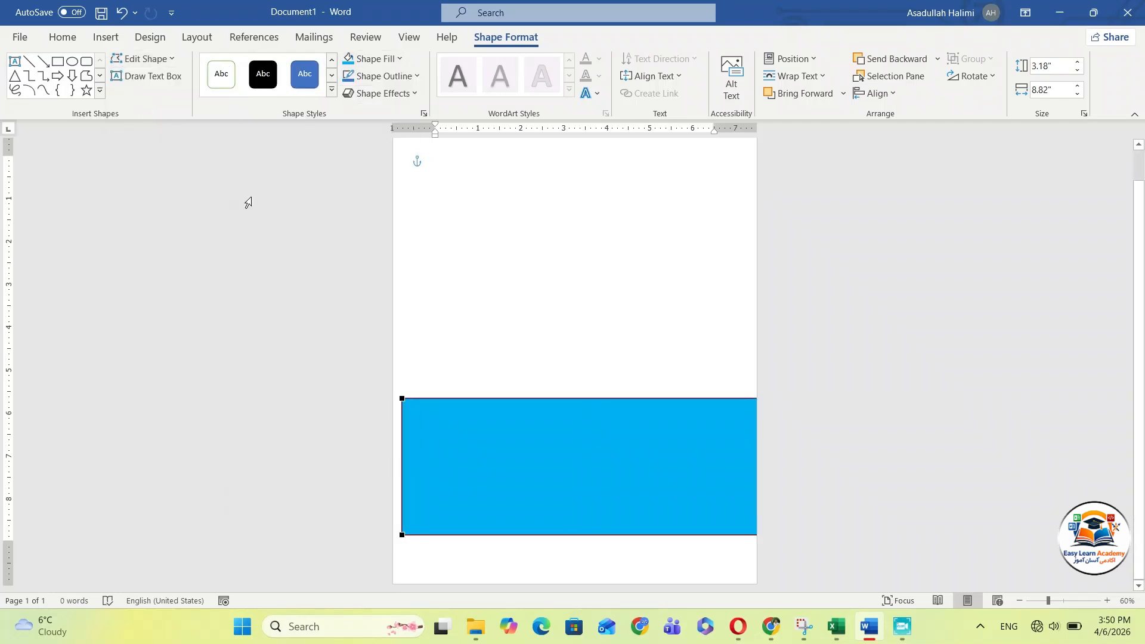
left_click(409, 402)
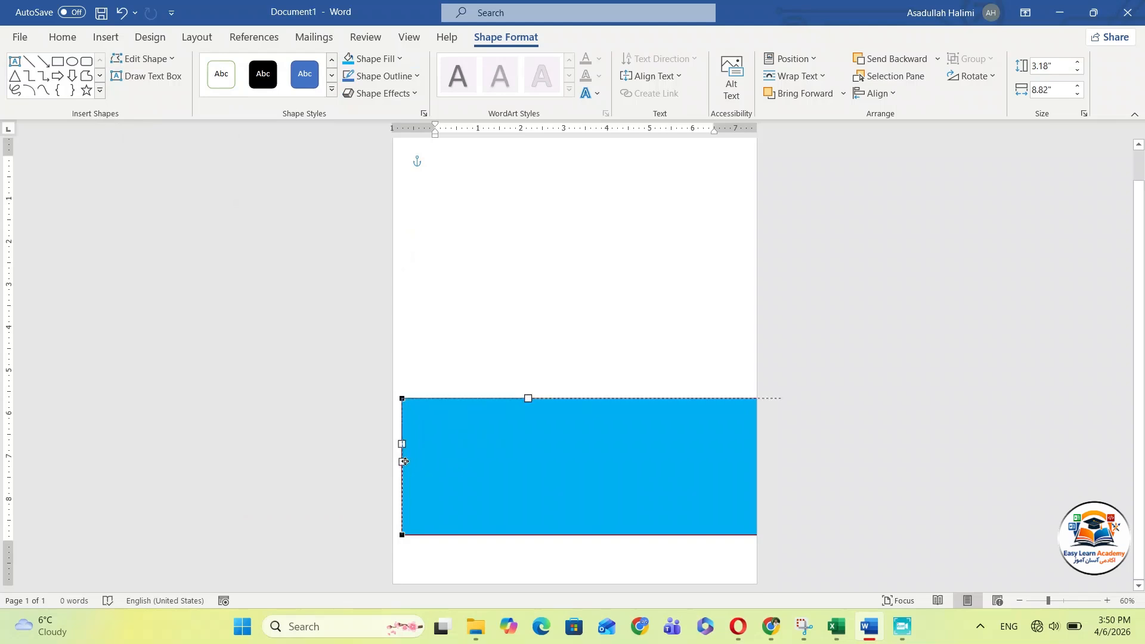
left_click_drag(404, 461, 404, 462)
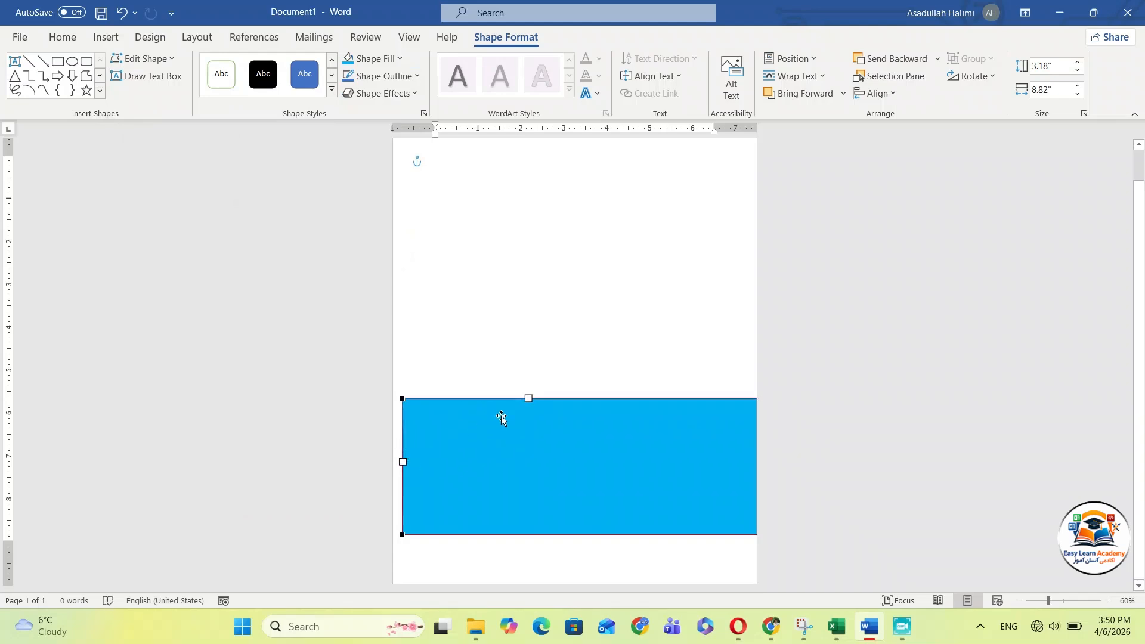
left_click_drag(529, 395, 533, 260)
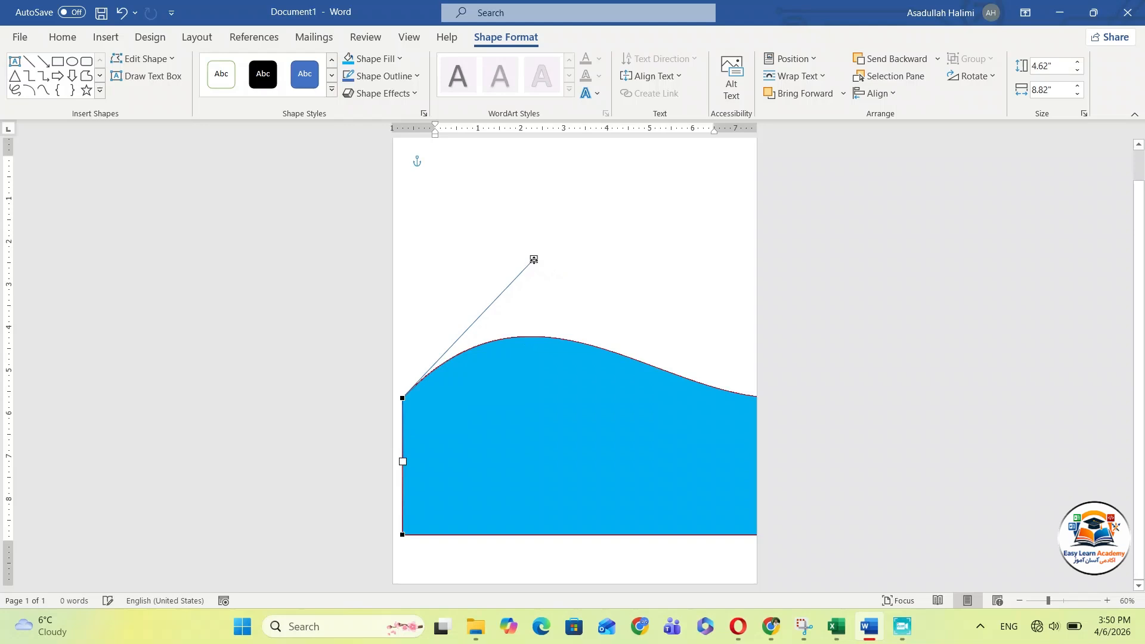
Shift the shape to expose its top-right corner, bend the top edge there into a dip with edit points, and move the shape back right.
left_click(596, 446)
left_click_drag(601, 447, 505, 450)
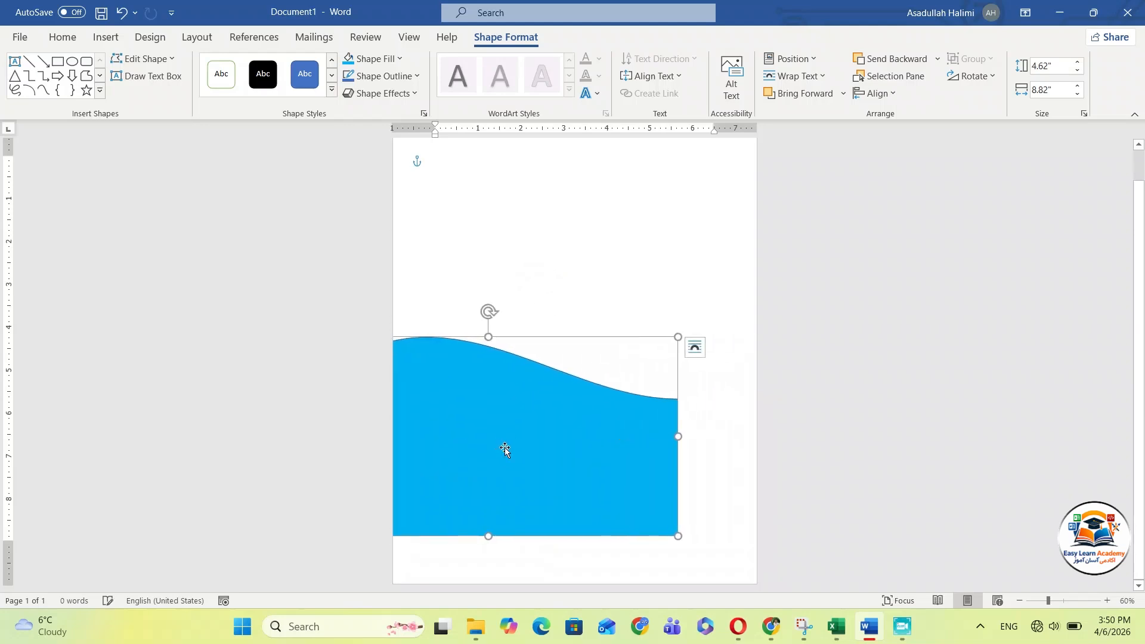
left_click(144, 59)
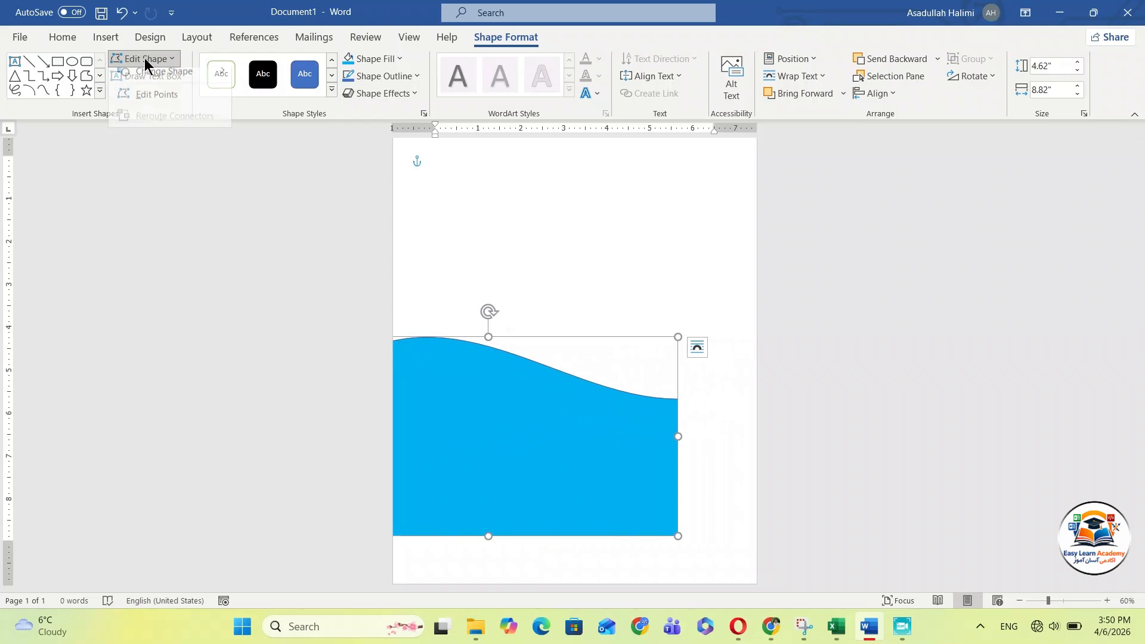
left_click(152, 102)
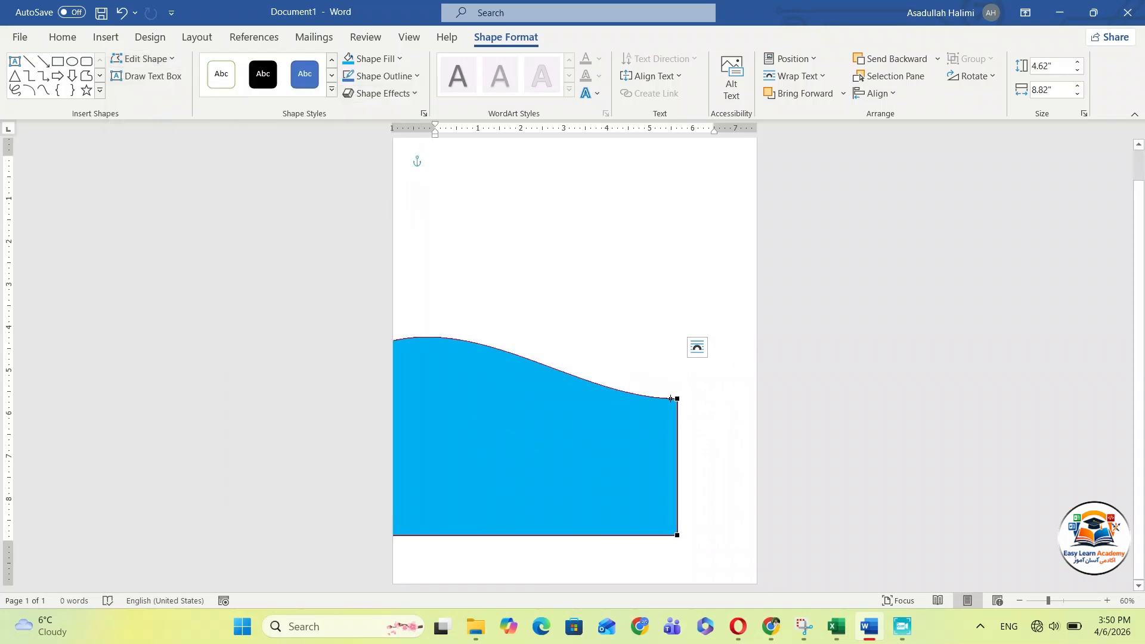
left_click(676, 401)
left_click_drag(550, 399, 428, 564)
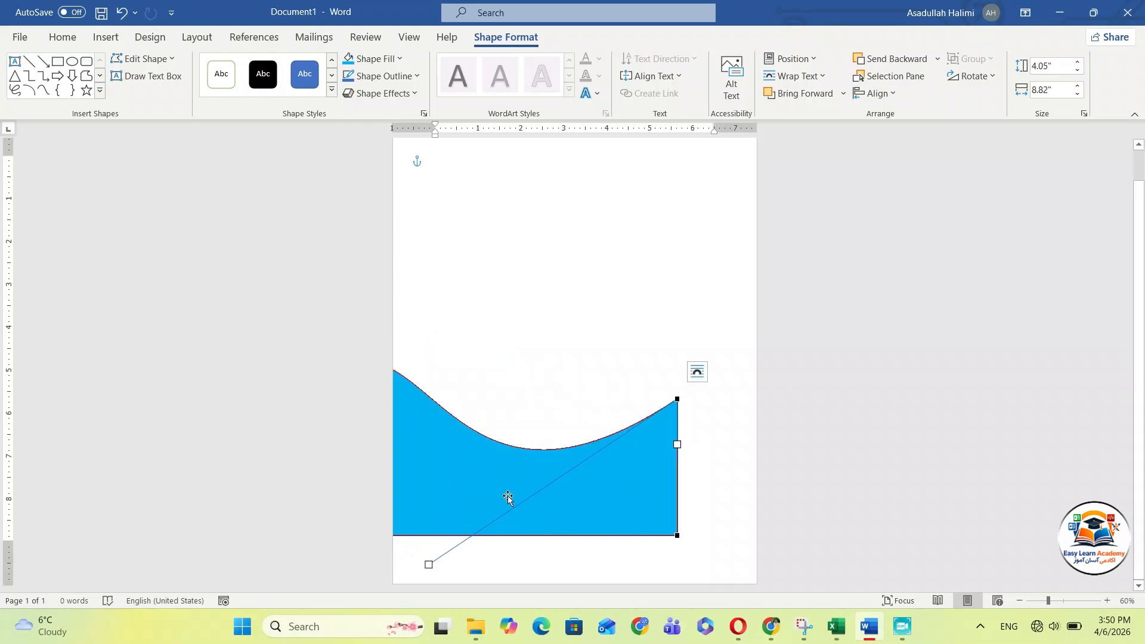
key("ctrl+z")
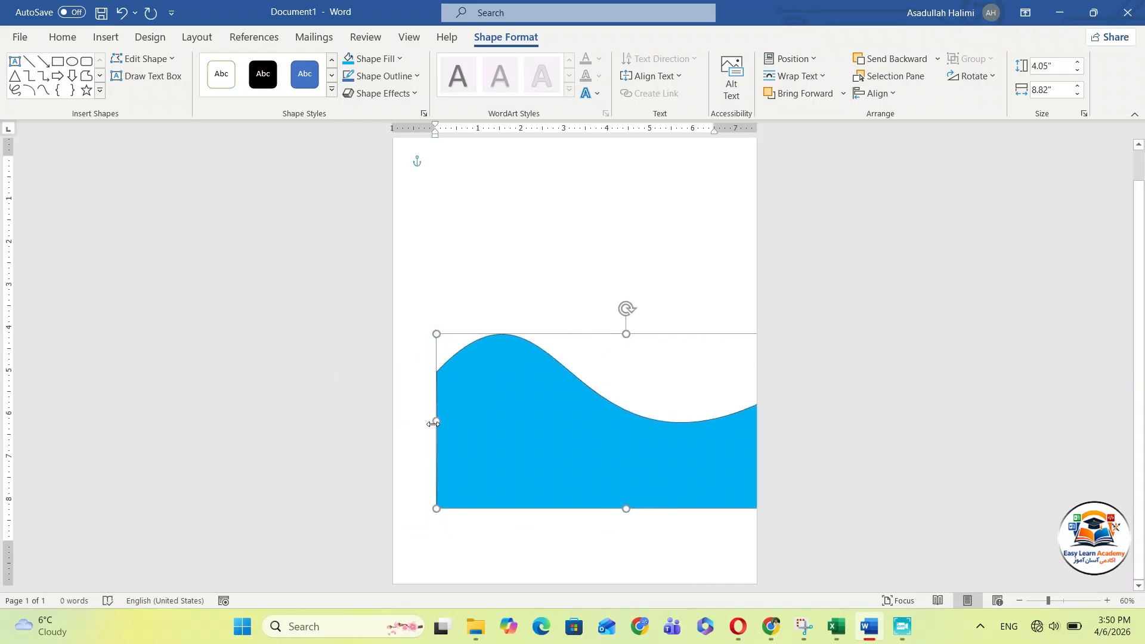
left_click(143, 59)
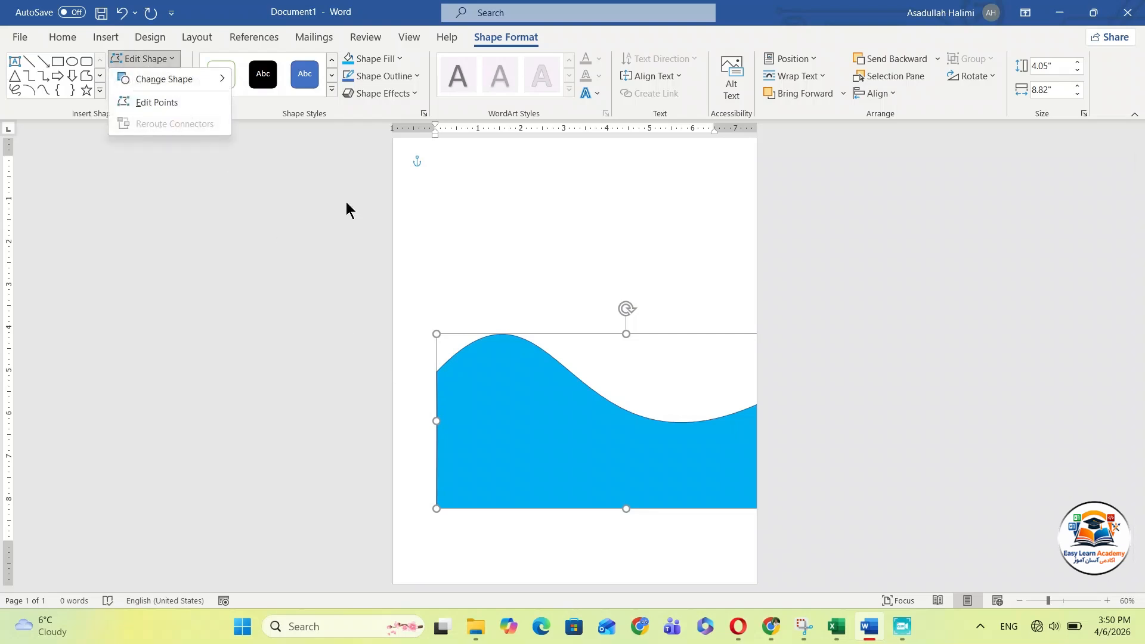
left_click(170, 103)
left_click(438, 373)
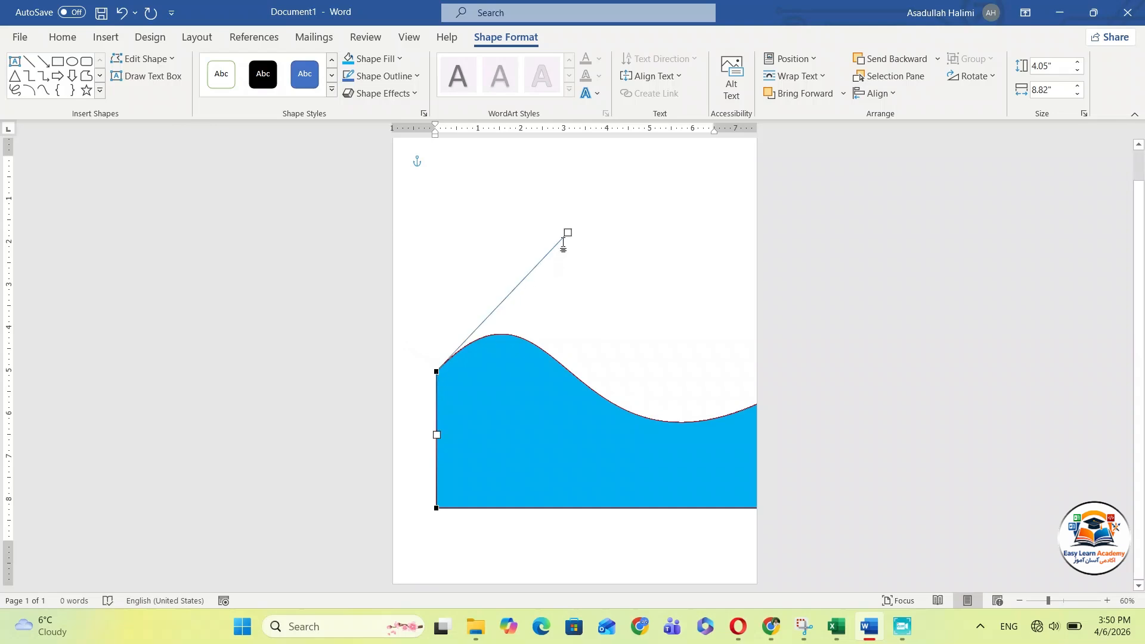
key("Escape")
left_click(421, 378)
left_click(453, 387)
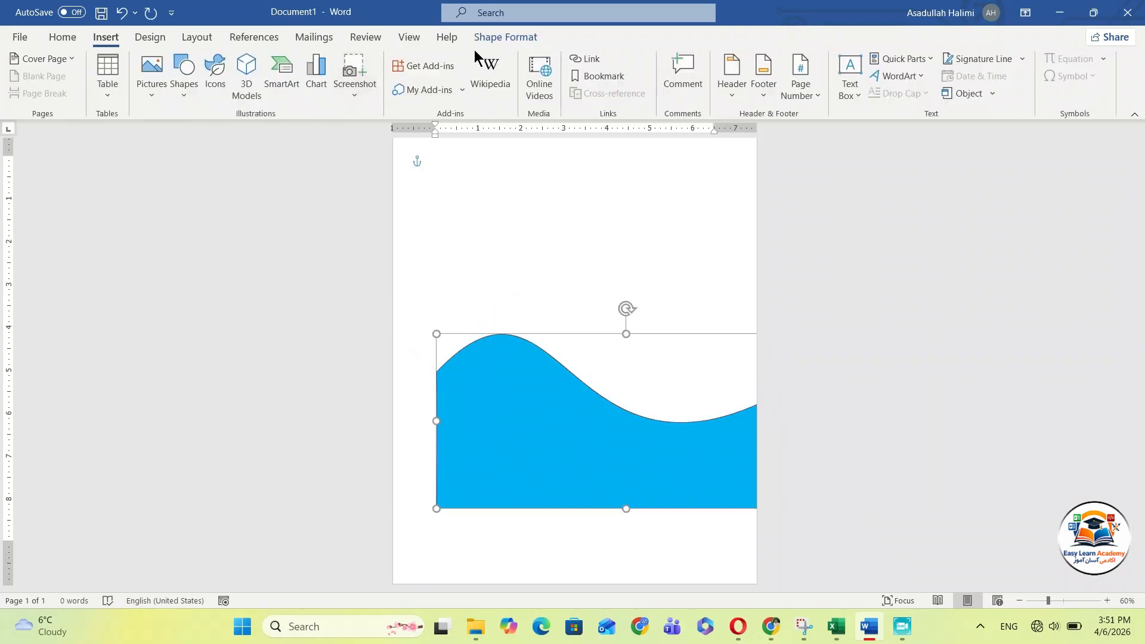
Flatten the wave's left crest by lowering its top-left point's curve handle, and move the shape to the bottom of the page.
left_click(504, 39)
left_click(139, 59)
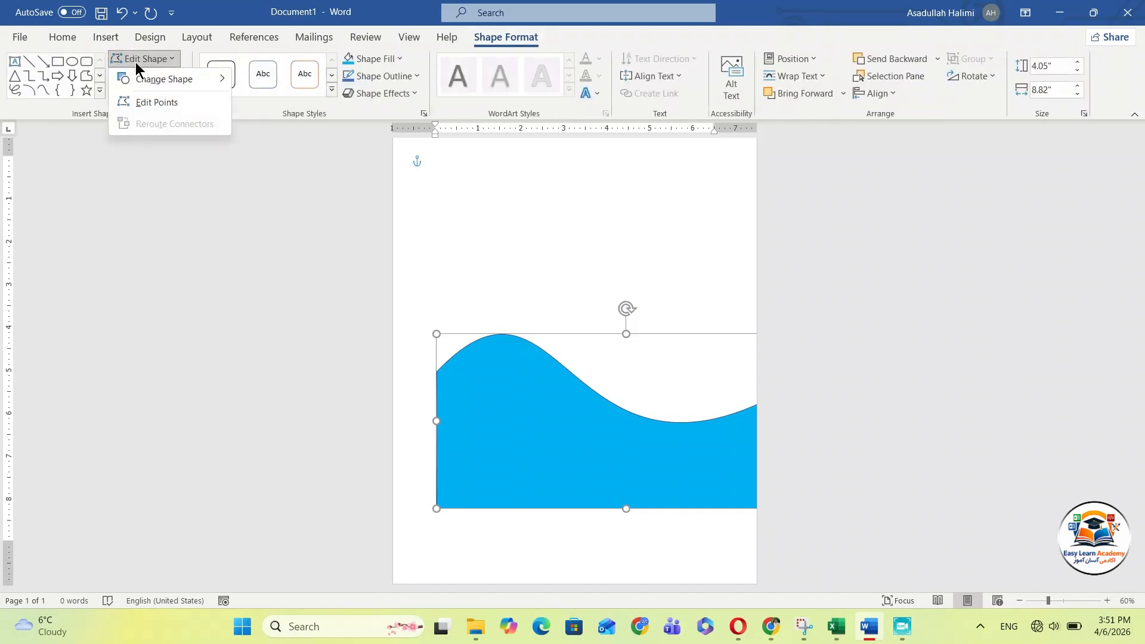
left_click(140, 103)
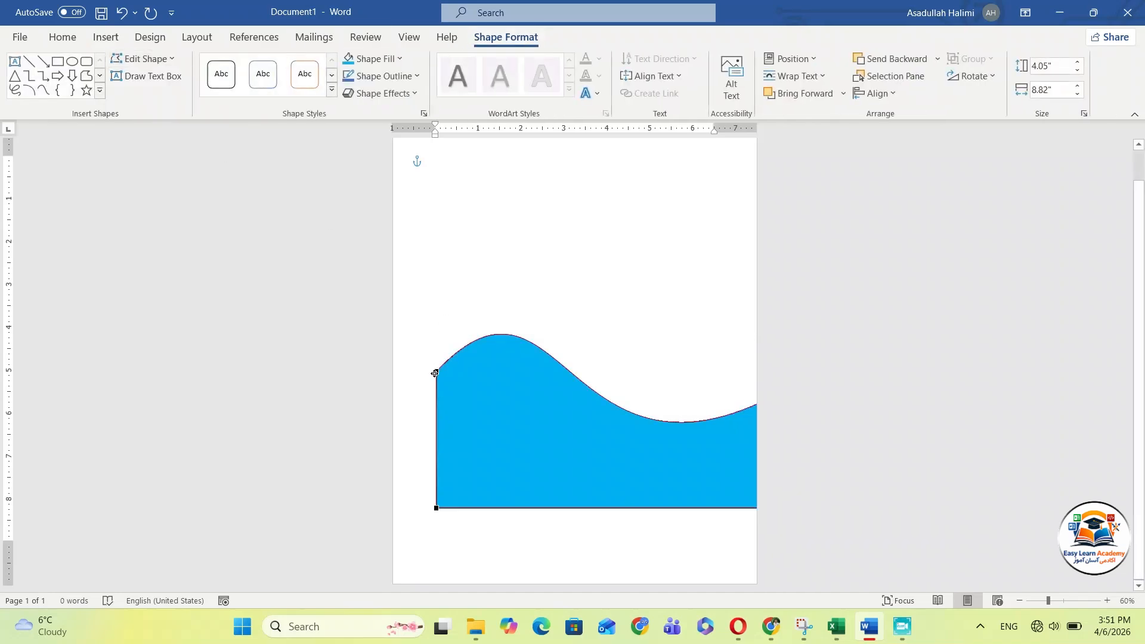
left_click(436, 372)
left_click_drag(571, 241, 560, 347)
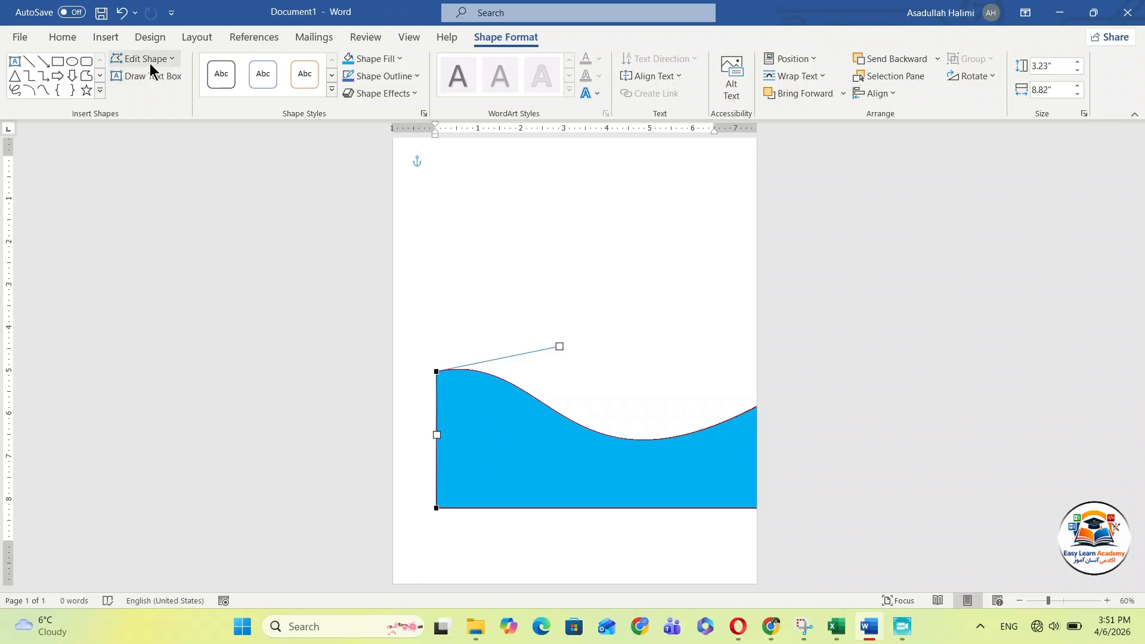
left_click(531, 426)
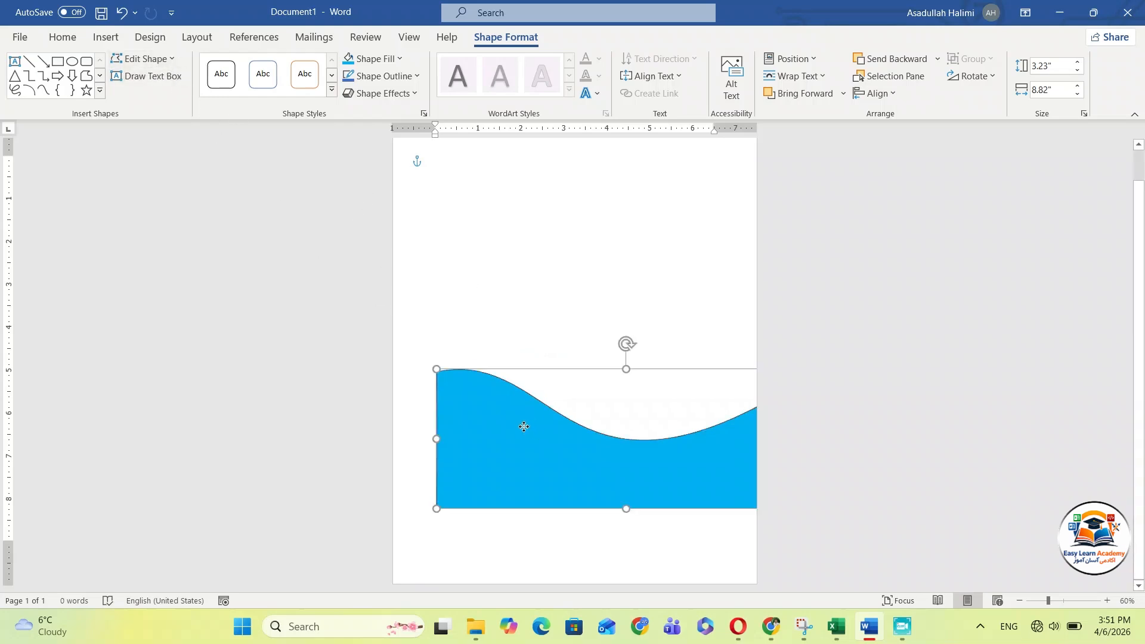
left_click_drag(523, 427, 483, 552)
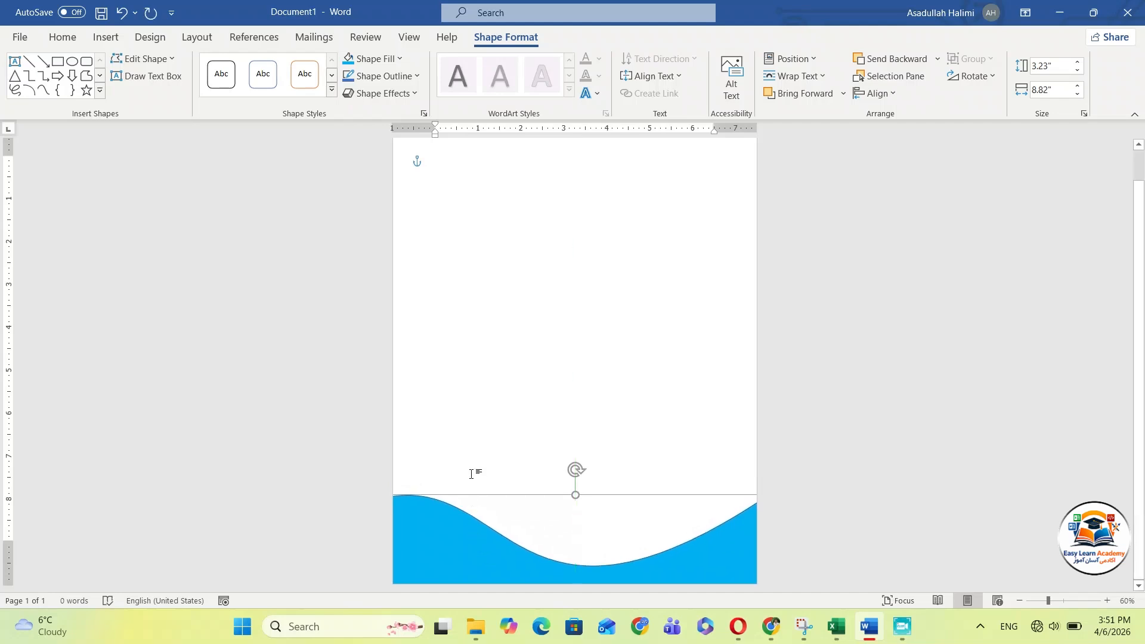
Duplicate the blue wave, fill the copy white, and align and rotate it slightly clockwise over the original.
key("ctrl+d")
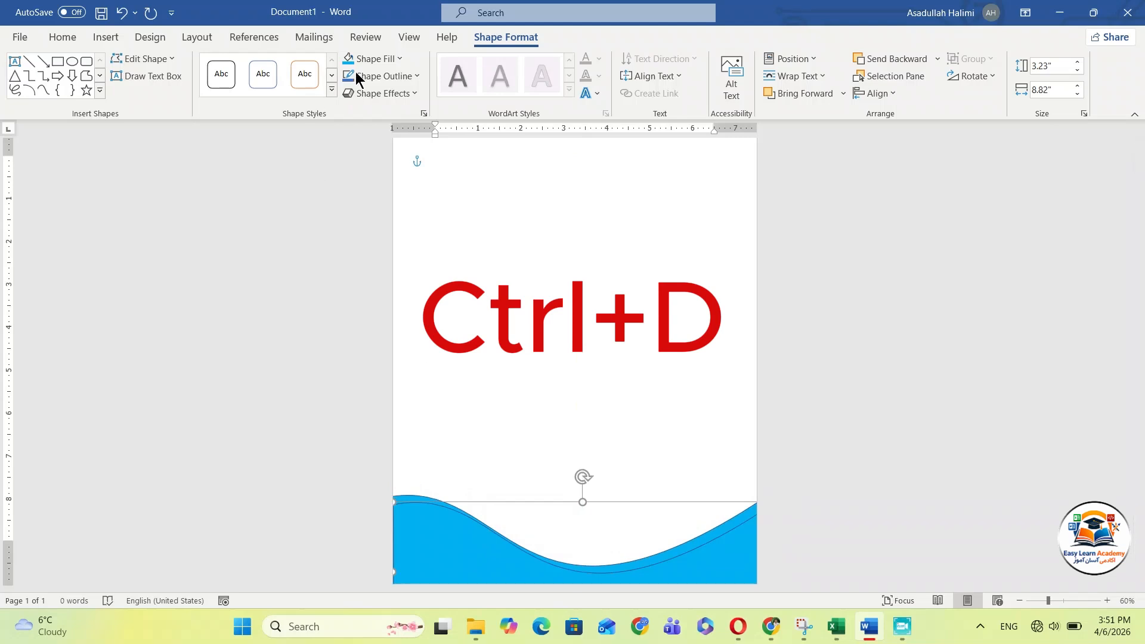
left_click(400, 59)
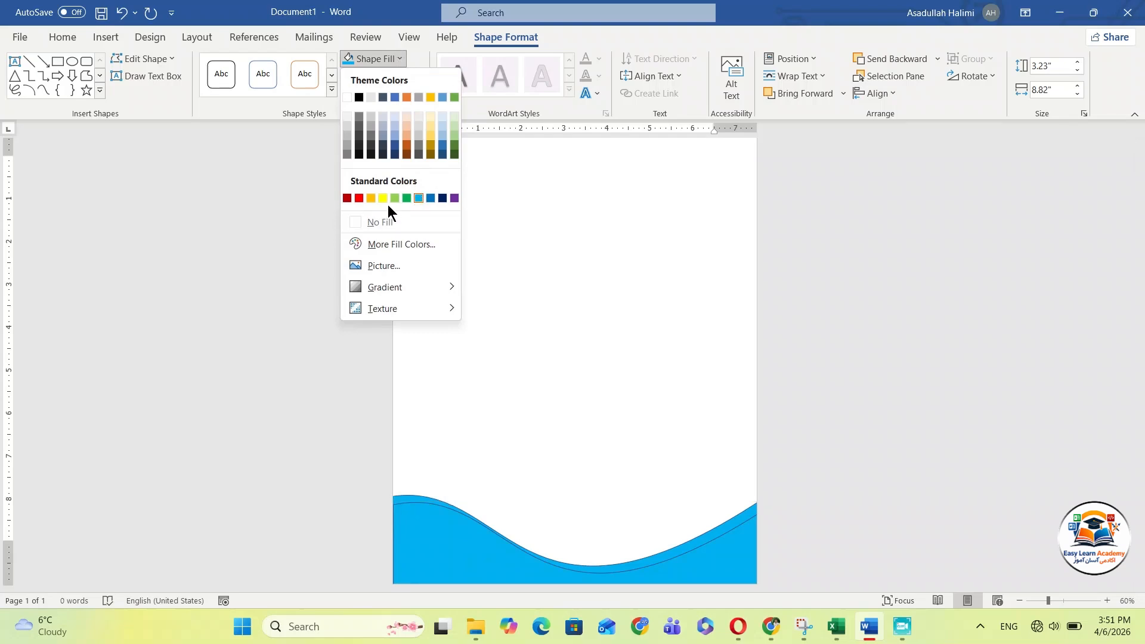
left_click(346, 97)
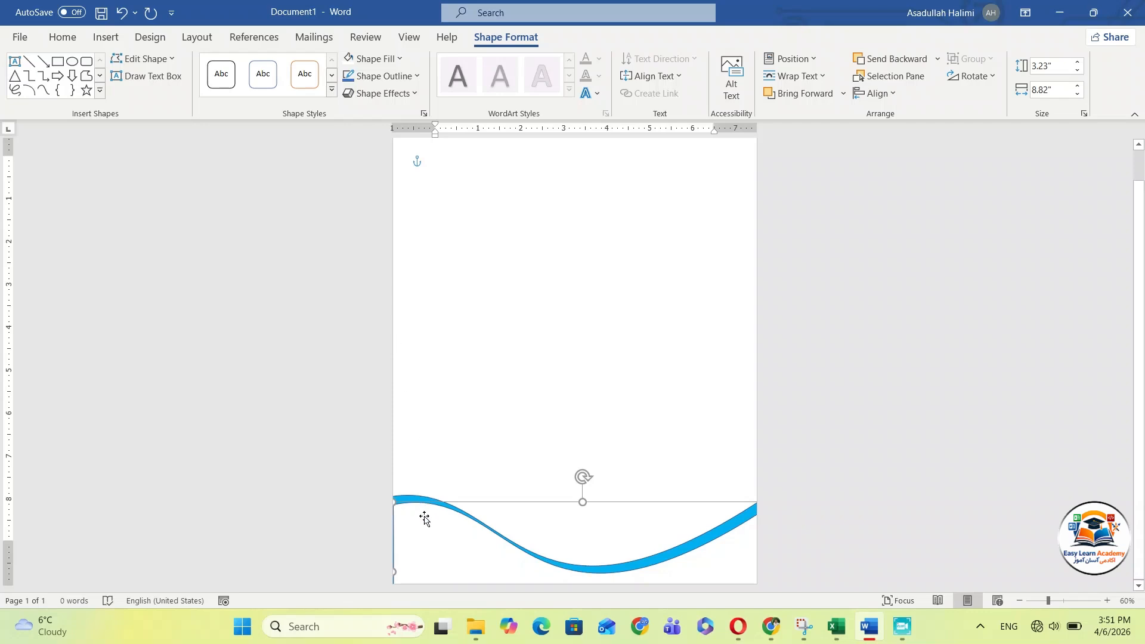
left_click_drag(424, 518, 424, 516)
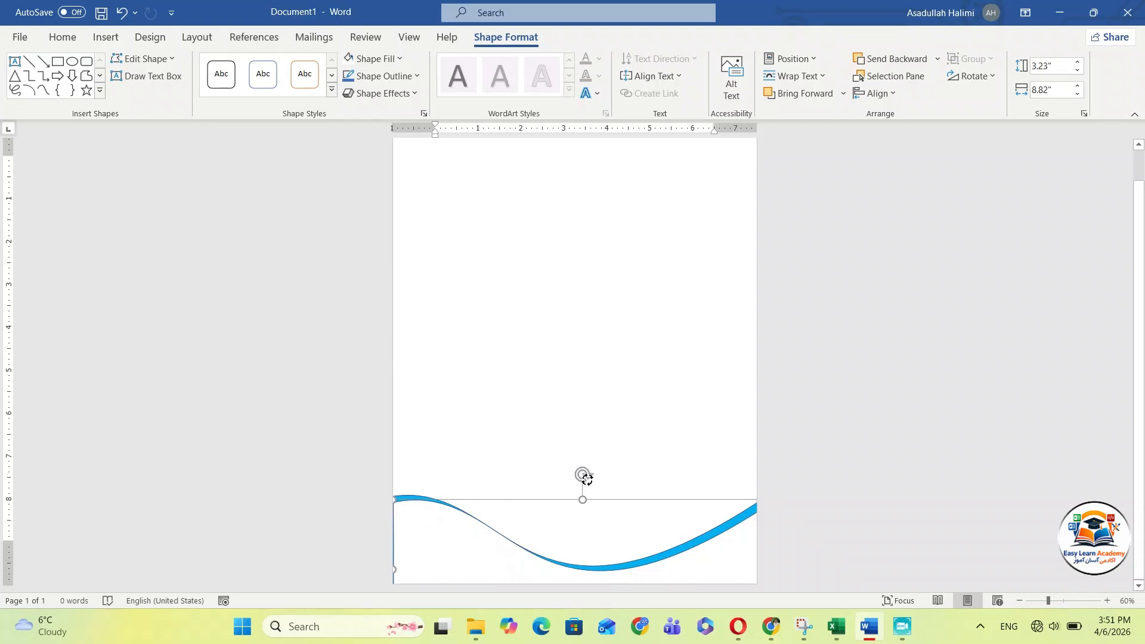
left_click_drag(589, 481, 589, 484)
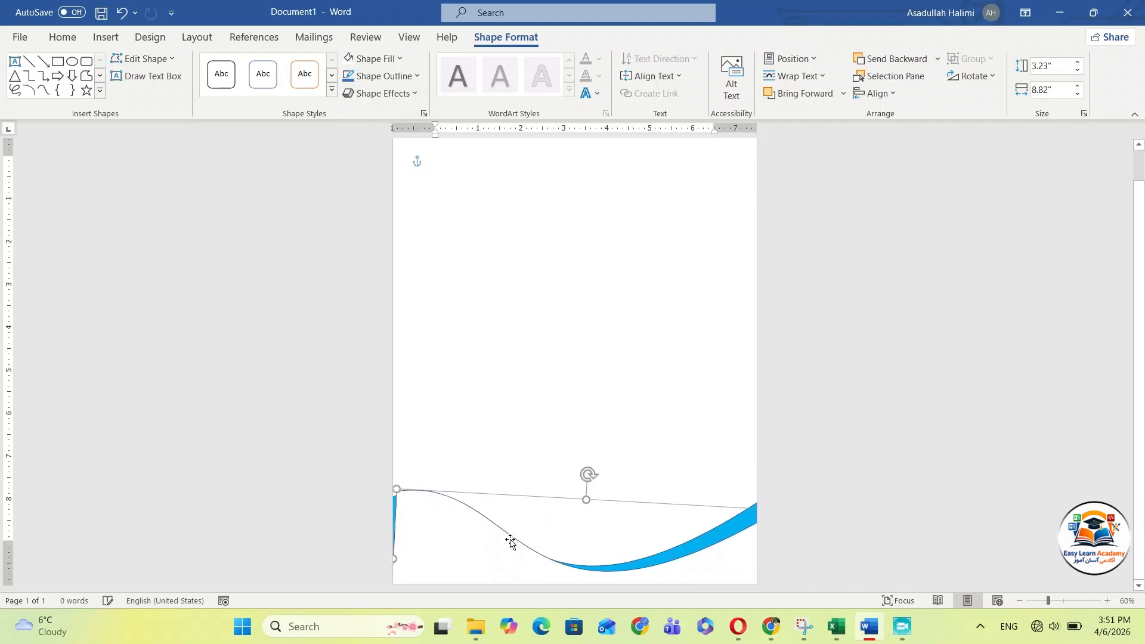
Move the white wave to the page's left edge and nudge the blue wave upward to widen the visible blue band.
left_click_drag(501, 541, 495, 543)
key("Up")
key("Up")
key("Up")
key("Up")
key("Up")
key("Up")
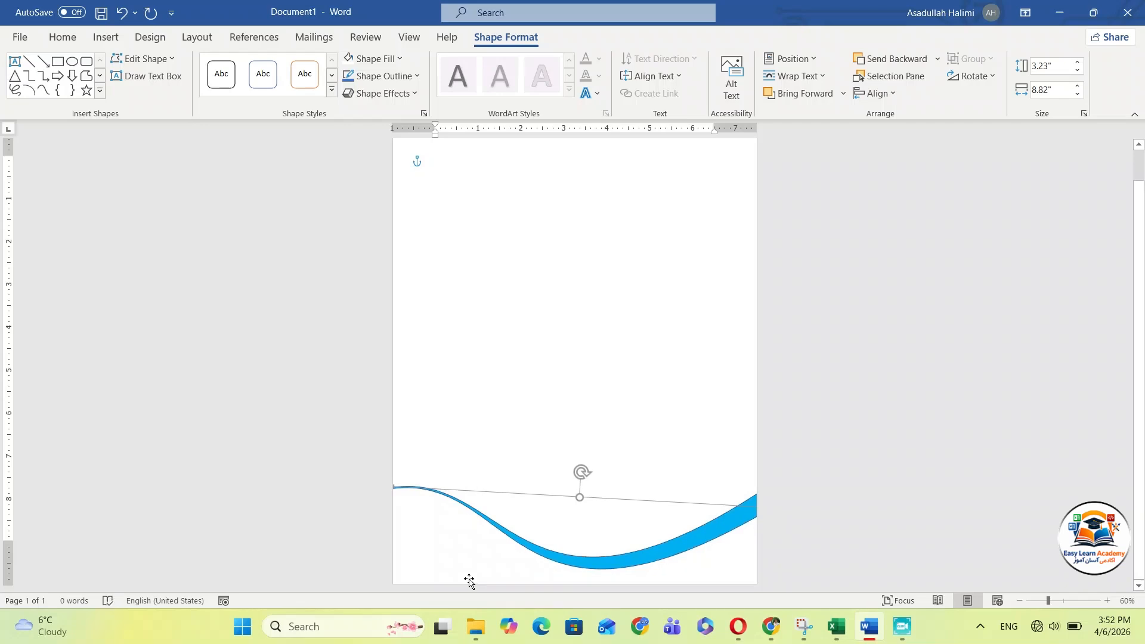
Duplicate the white wave, fill the copy green, and position and rotate it slightly clockwise to leave a thin white band above it.
key("ctrl+d")
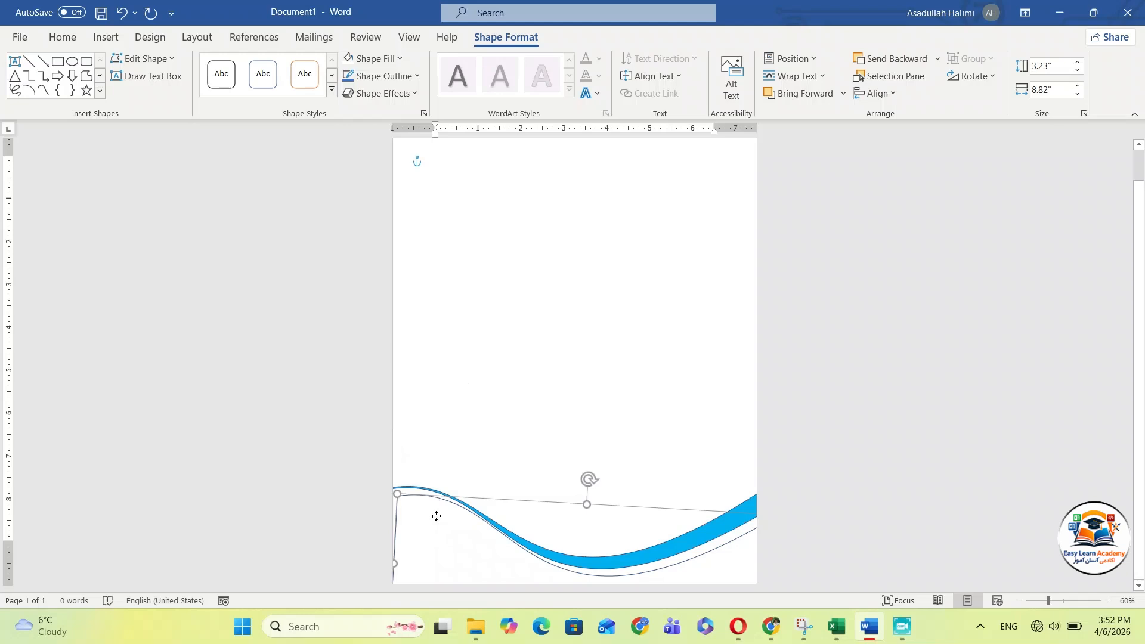
left_click(399, 59)
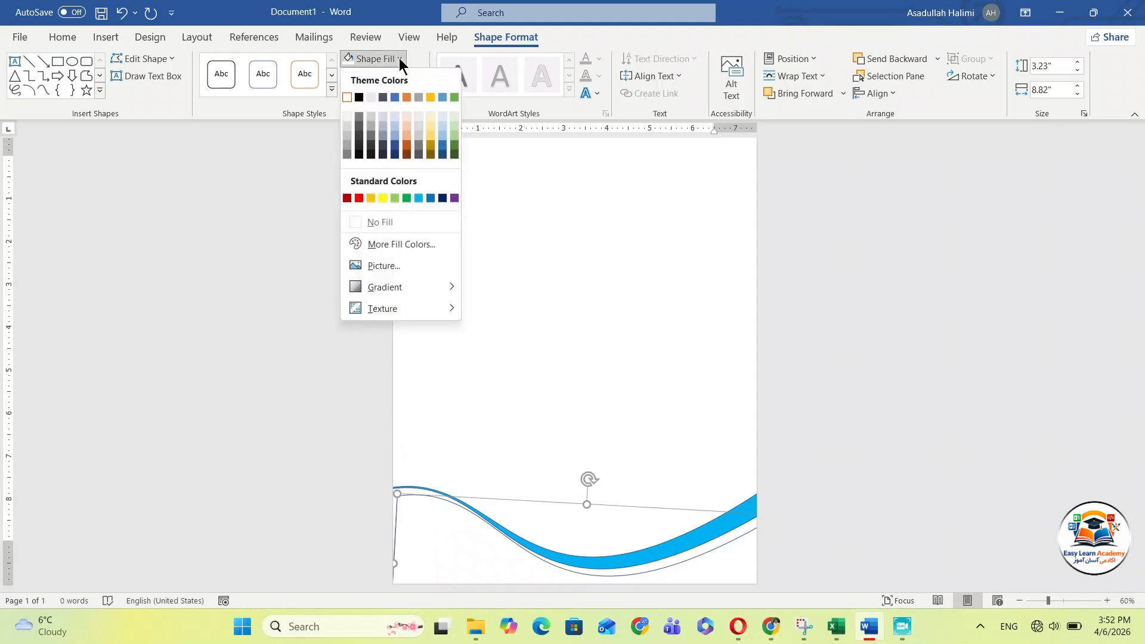
left_click(409, 199)
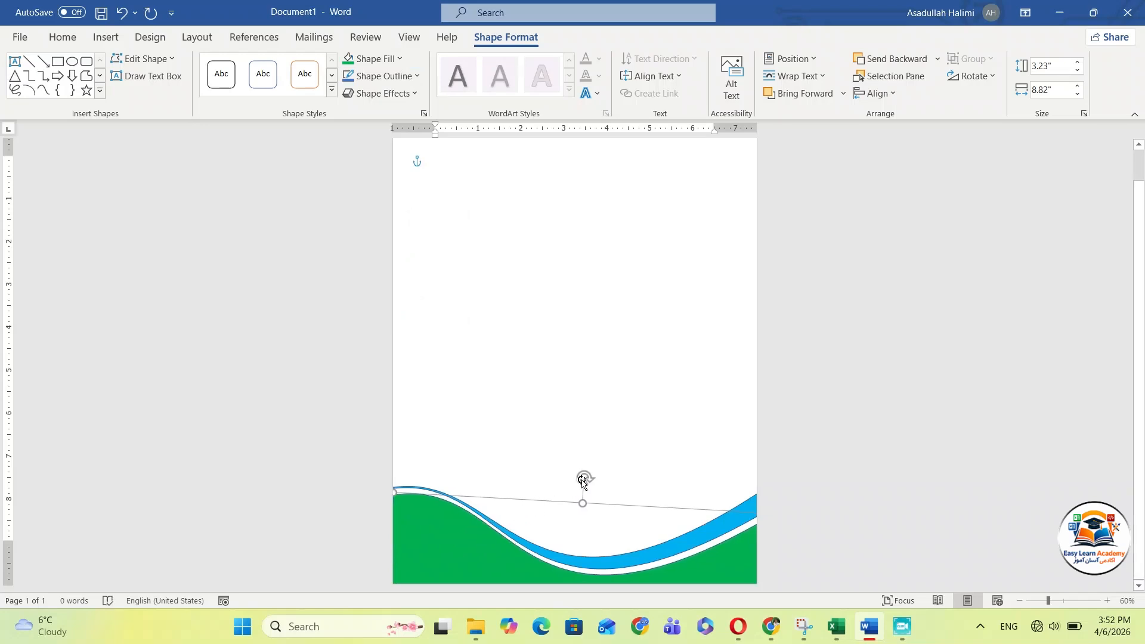
left_click_drag(585, 478, 587, 478)
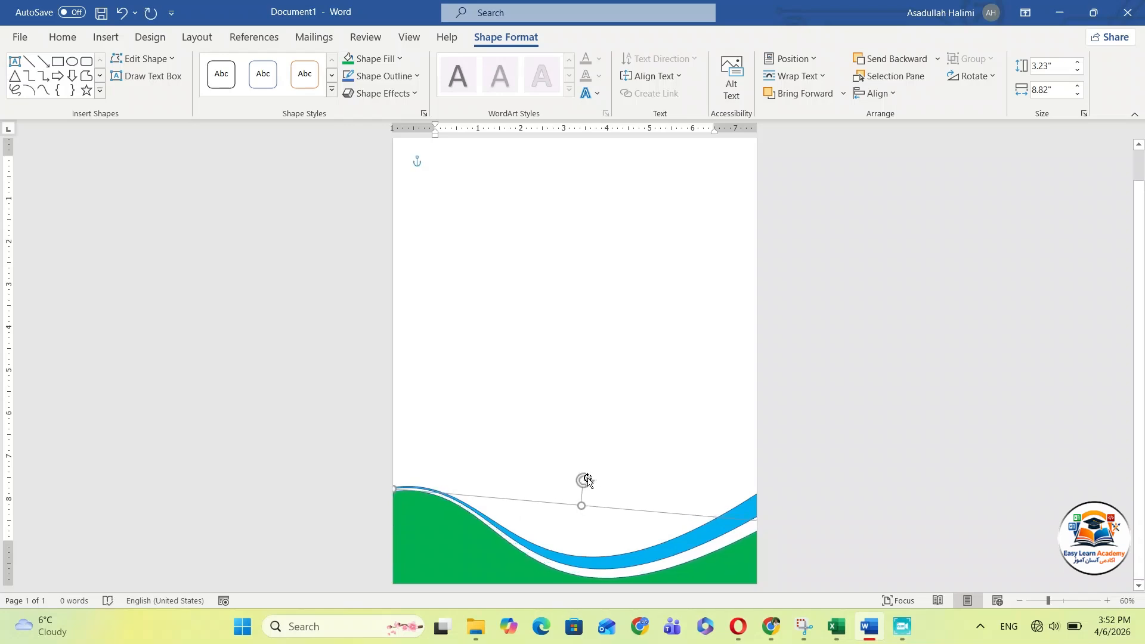
Select the green, white and blue waves together and group them into one object.
left_click(565, 367)
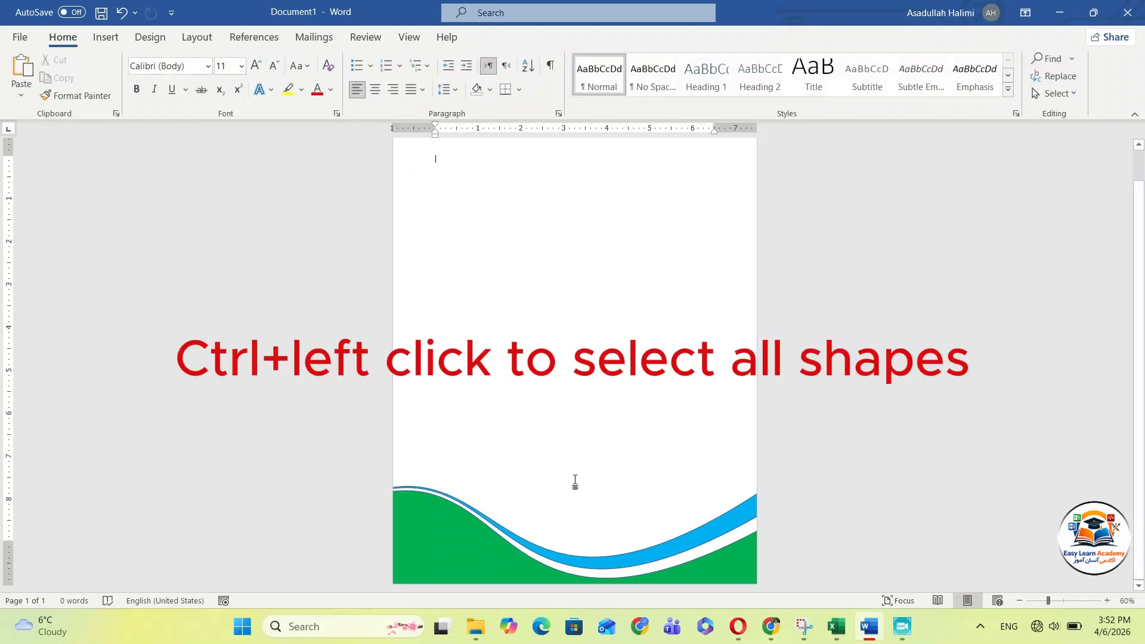
left_click(463, 557)
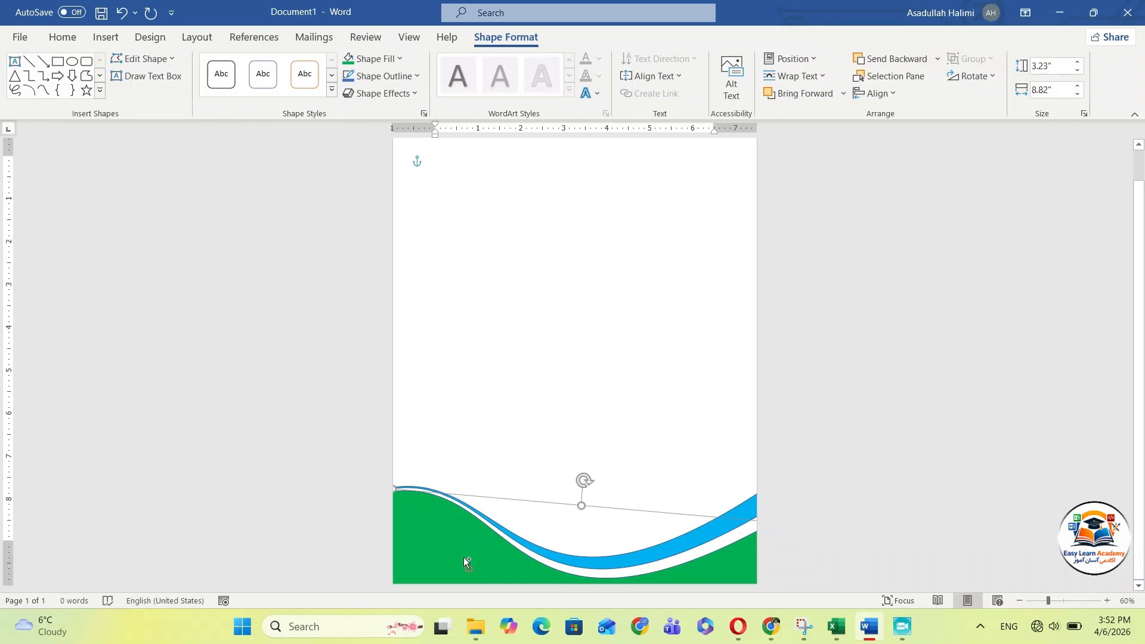
left_click(554, 559, "shift")
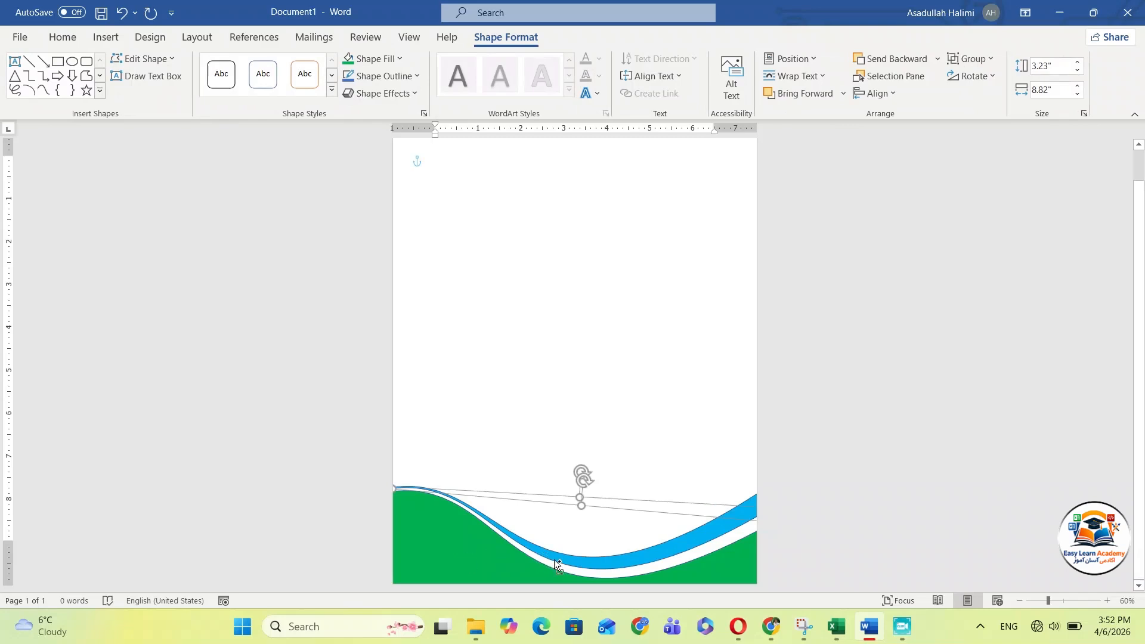
left_click(718, 524, "shift")
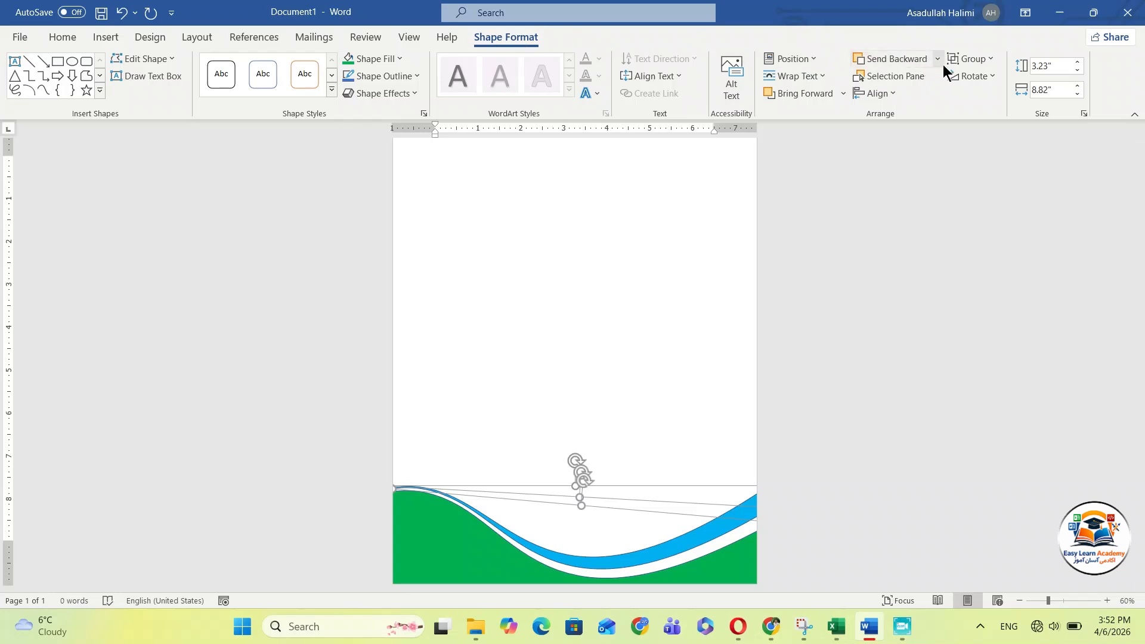
left_click(963, 64)
left_click(964, 72)
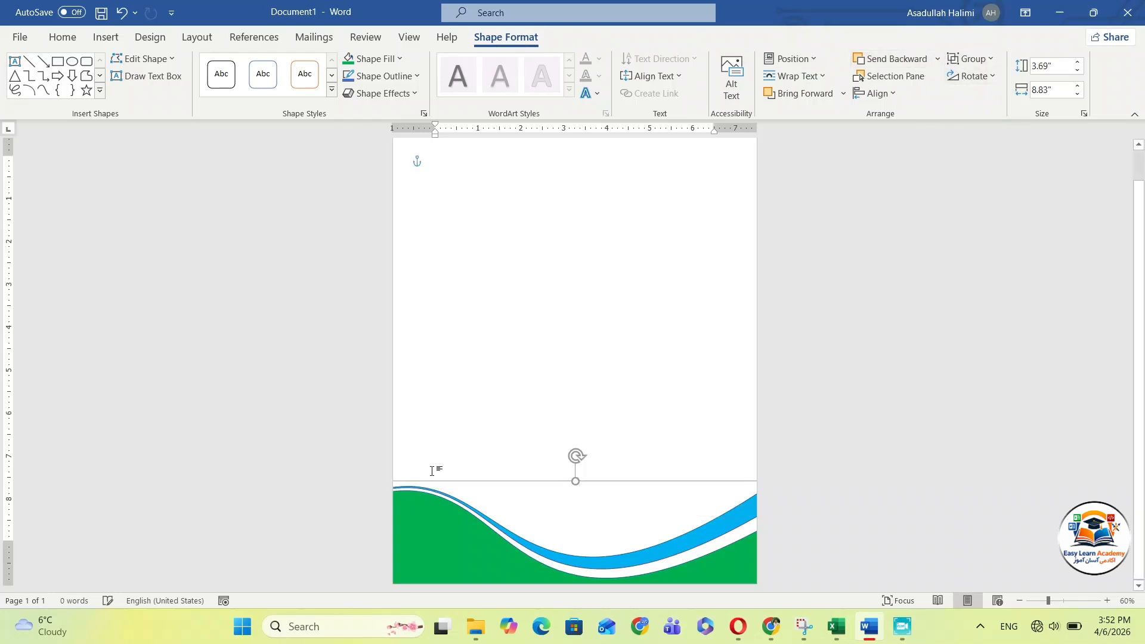
Duplicate the grouped wave footer, move the copy up into the middle of the page and flip it vertically.
left_click(469, 562)
key("ctrl+d")
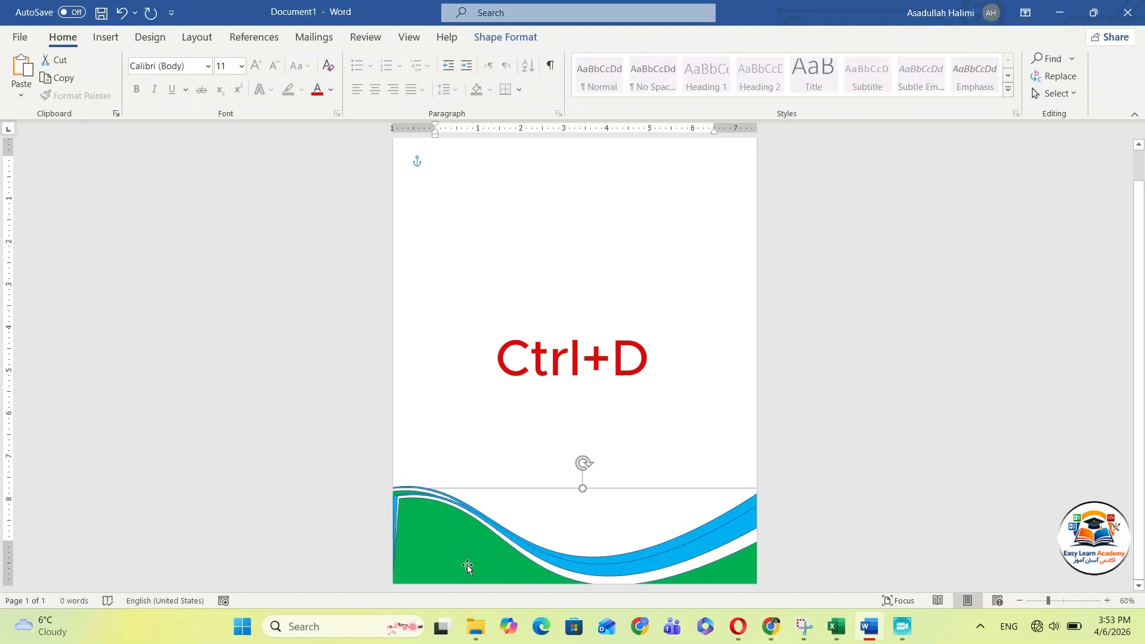
left_click_drag(467, 564, 468, 344)
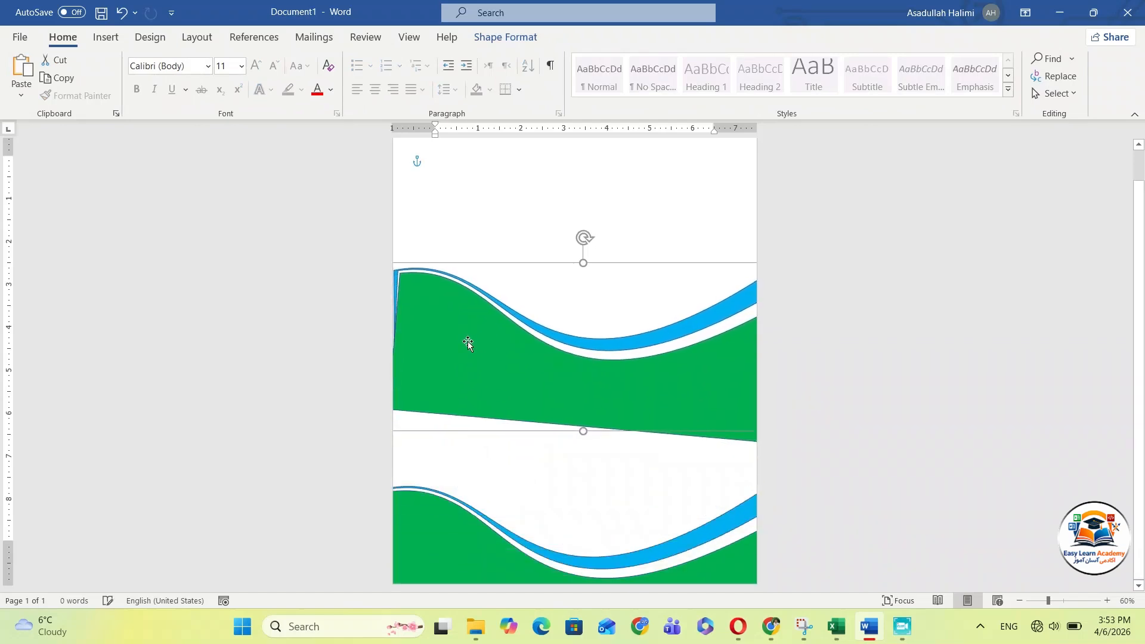
left_click(499, 37)
left_click(963, 76)
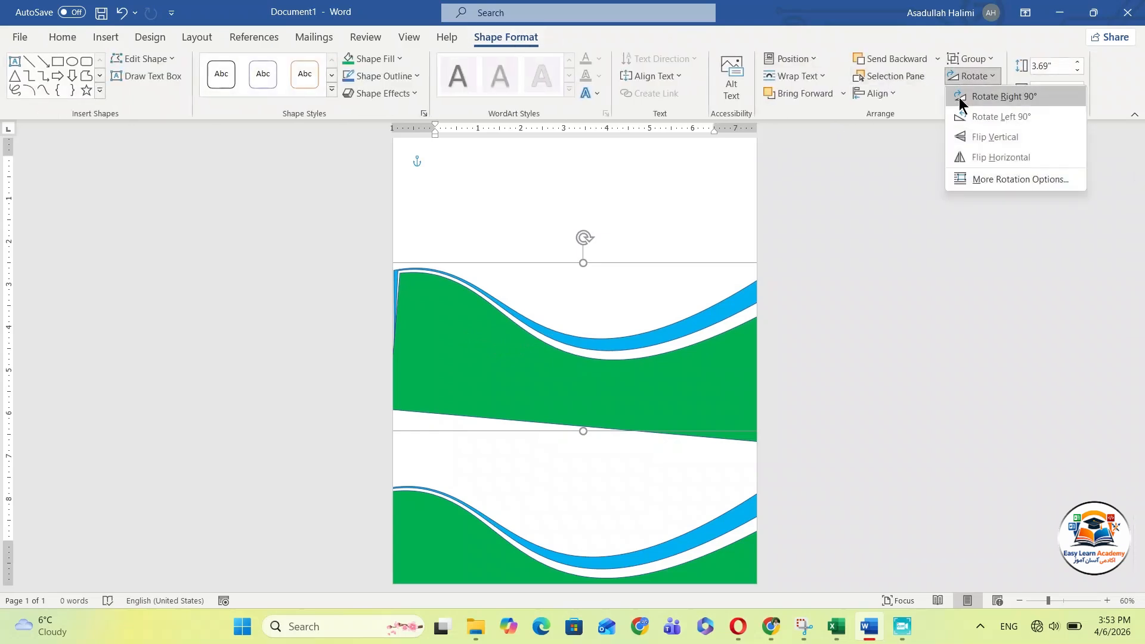
left_click(970, 137)
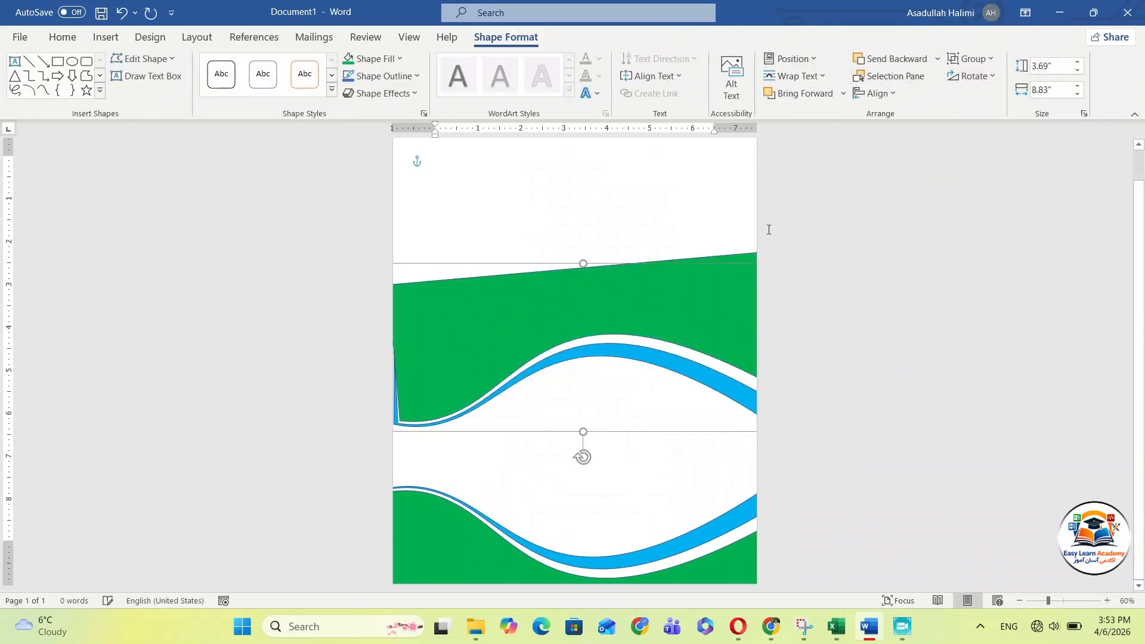
Move the flipped wave group to the top of the page, flush with both side edges, as a shallow header, and deselect it.
left_click_drag(697, 324, 686, 139)
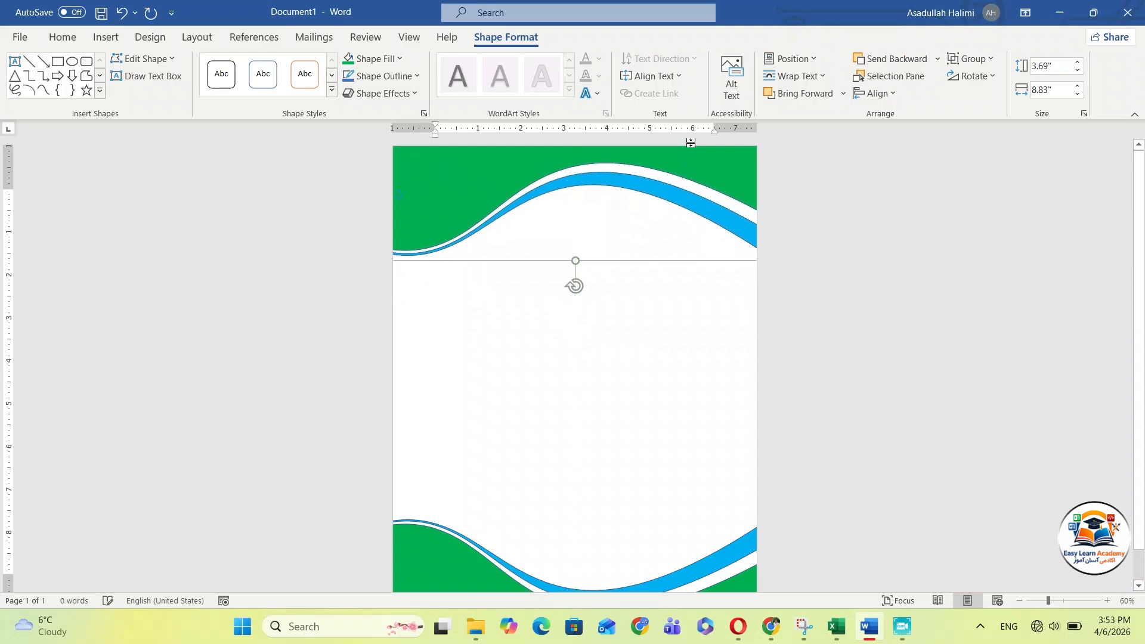
mouse_move(727, 178)
left_mouse_down()
mouse_move(737, 167)
mouse_move(727, 163)
left_mouse_up()
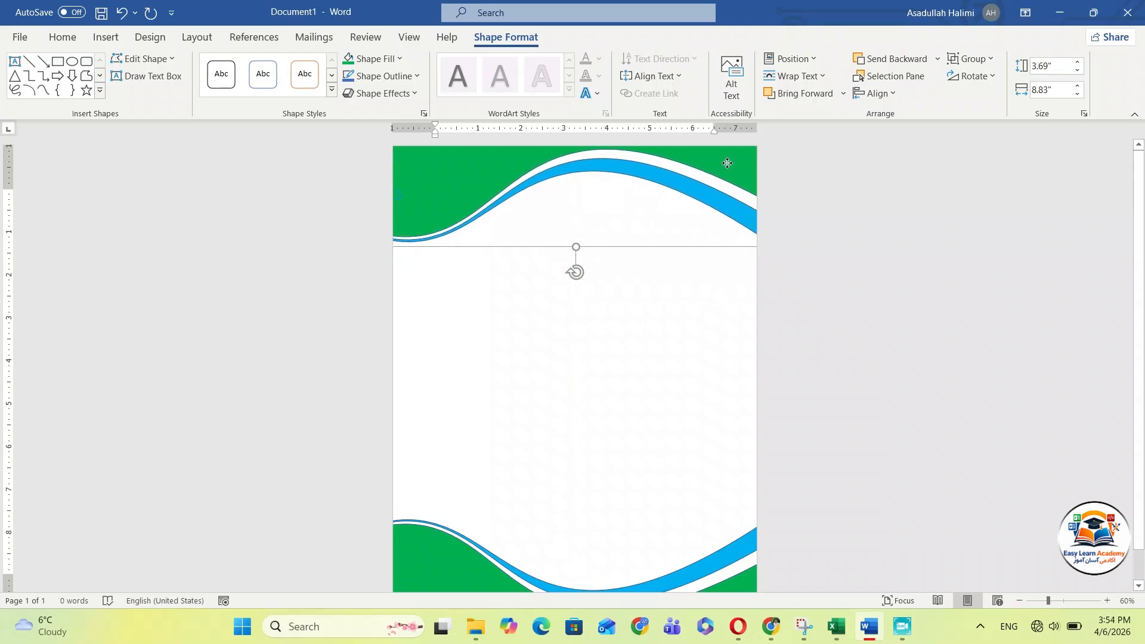
left_click(641, 461)
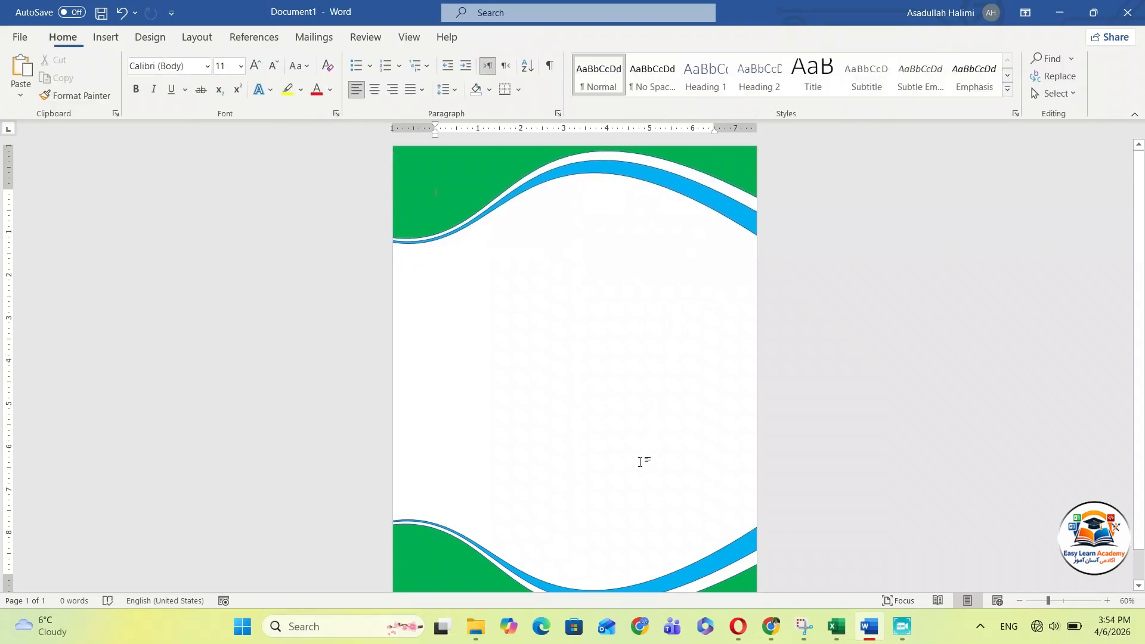
scroll(759, 378, "down", 1)
scroll(759, 378, "up", 1)
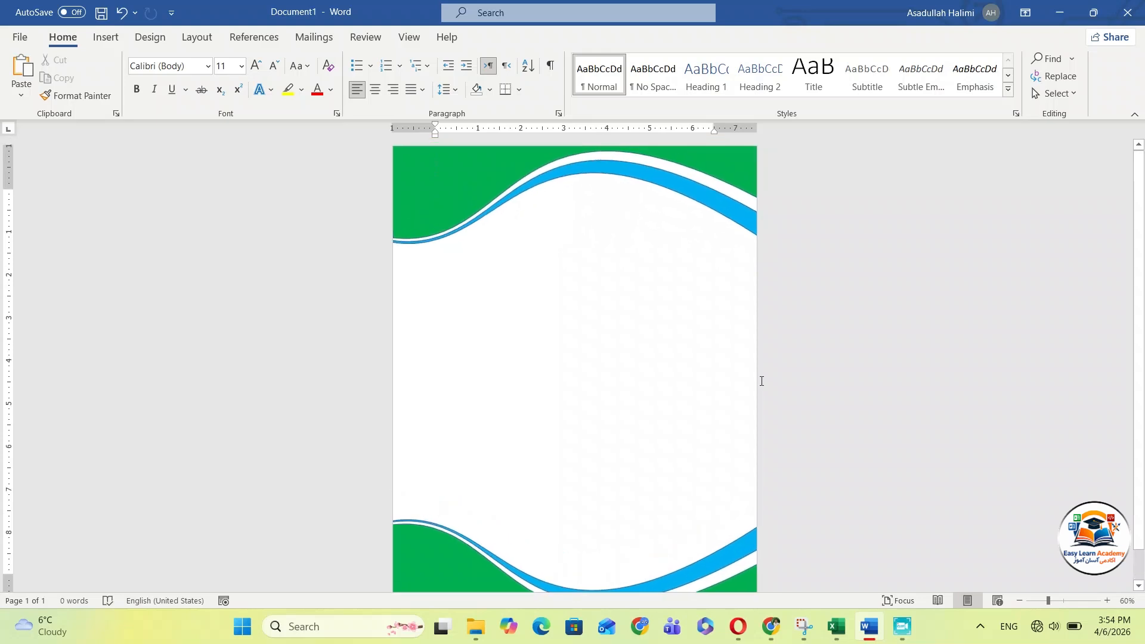
scroll(761, 380, "down", 2)
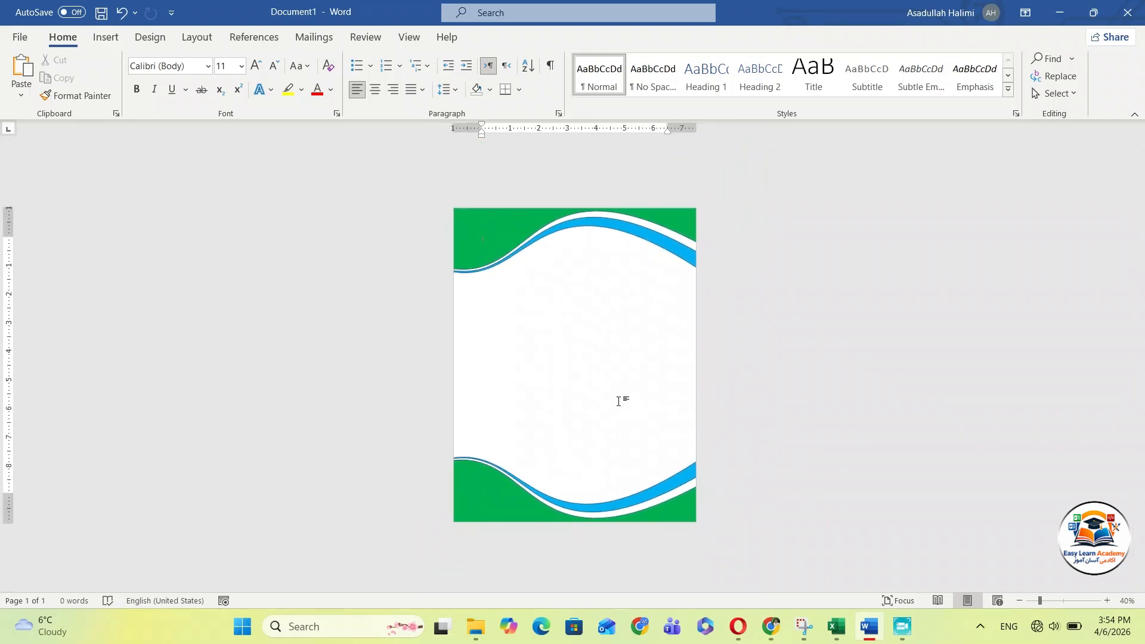
scroll(636, 383, "up", 2)
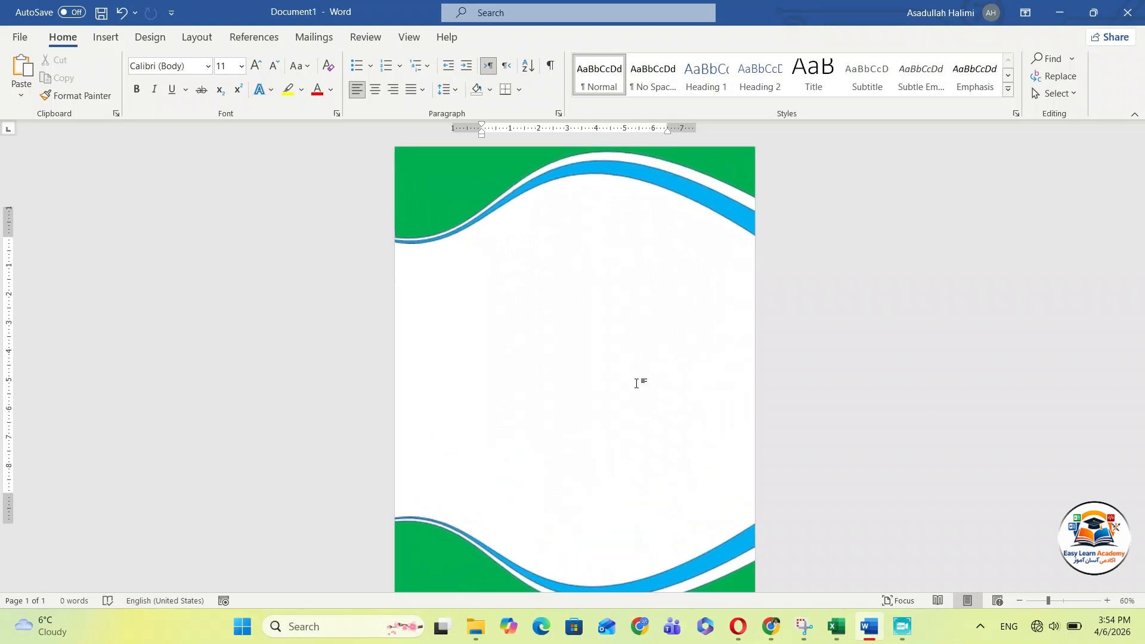
scroll(653, 401, "down", 2)
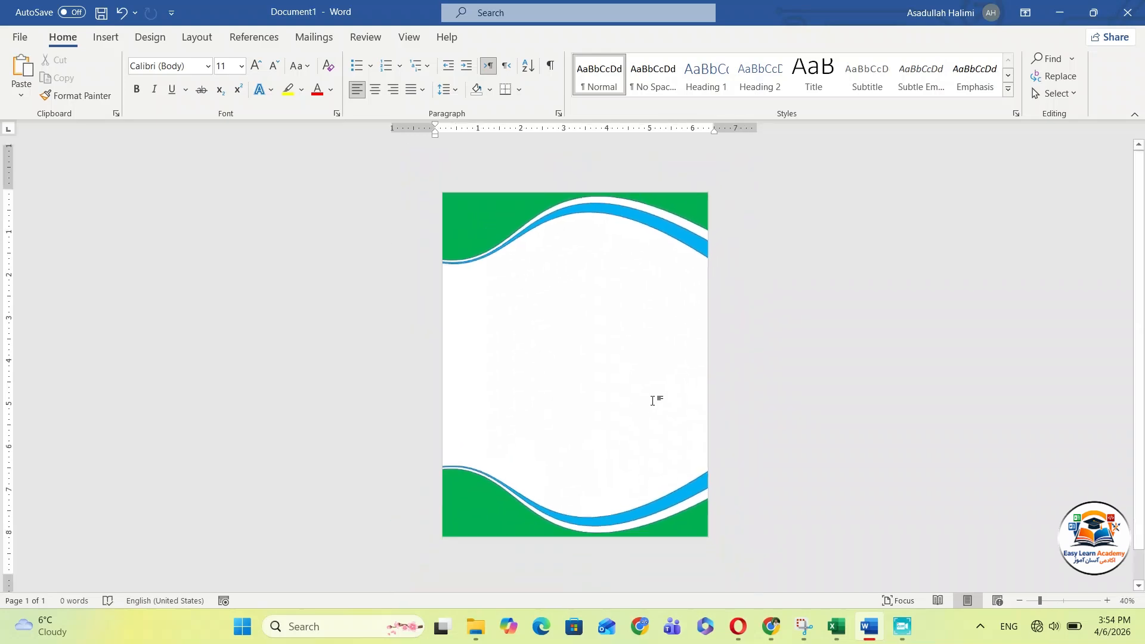